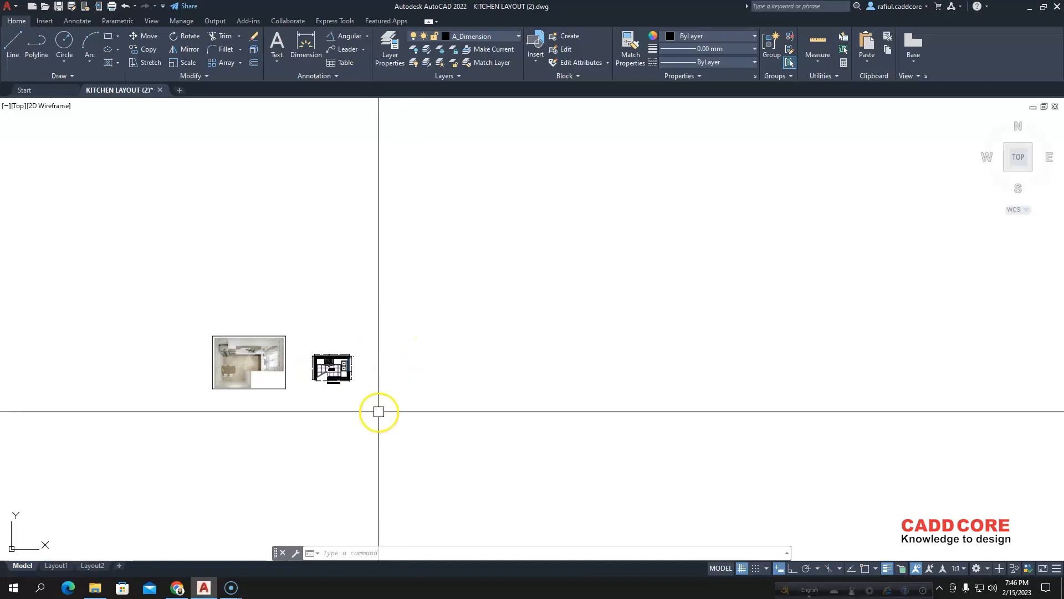
# Draw a freehand zigzag of seven connected line segments in the empty area beside the kitchen plan.
pyautogui.scroll(5, 340, 356)
pyautogui.moveTo(344, 363)
pyautogui.mouseDown(button='middle')
pyautogui.moveTo(429, 376)
pyautogui.moveTo(298, 375)
pyautogui.mouseUp(button='middle')
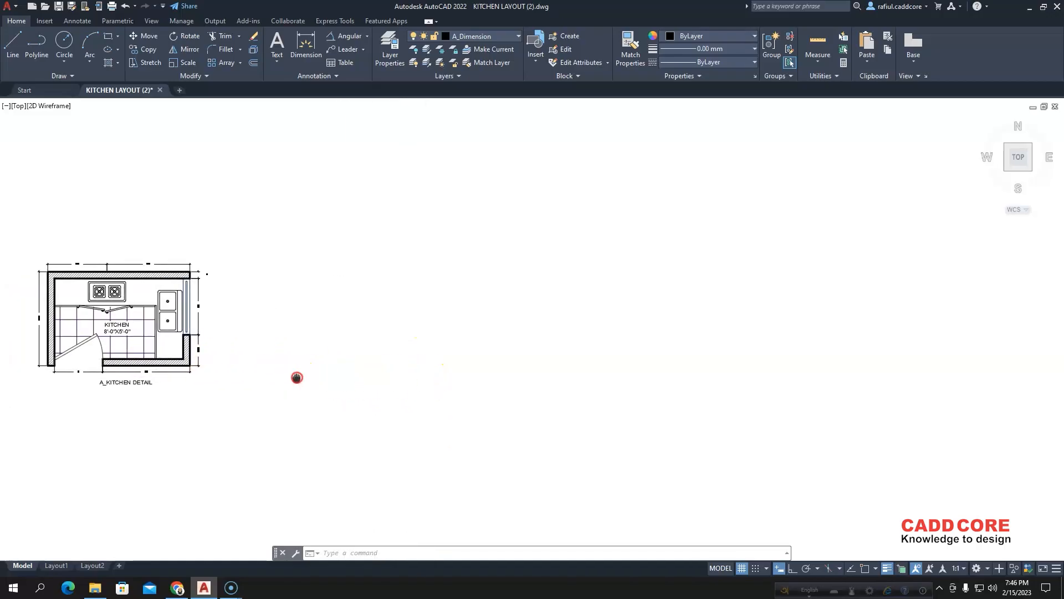
pyautogui.scroll(-4, 332, 377)
pyautogui.moveTo(405, 385); pyautogui.dragTo(314, 387, button='middle')
pyautogui.scroll(2, 256, 380)
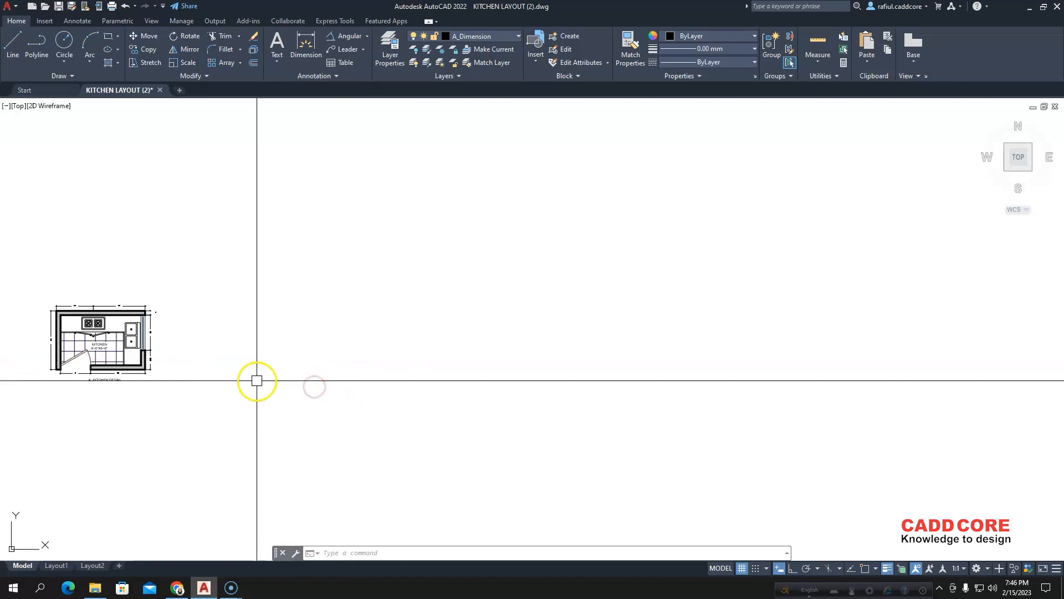
pyautogui.press('l')
pyautogui.press('Return')
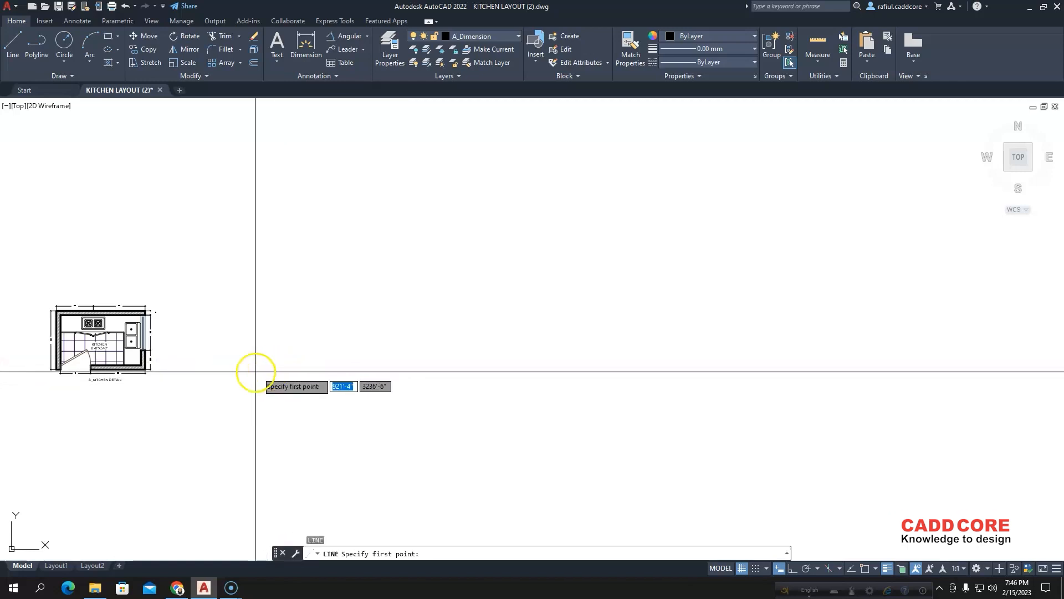
pyautogui.click(248, 374)
pyautogui.click(335, 267)
pyautogui.click(313, 366)
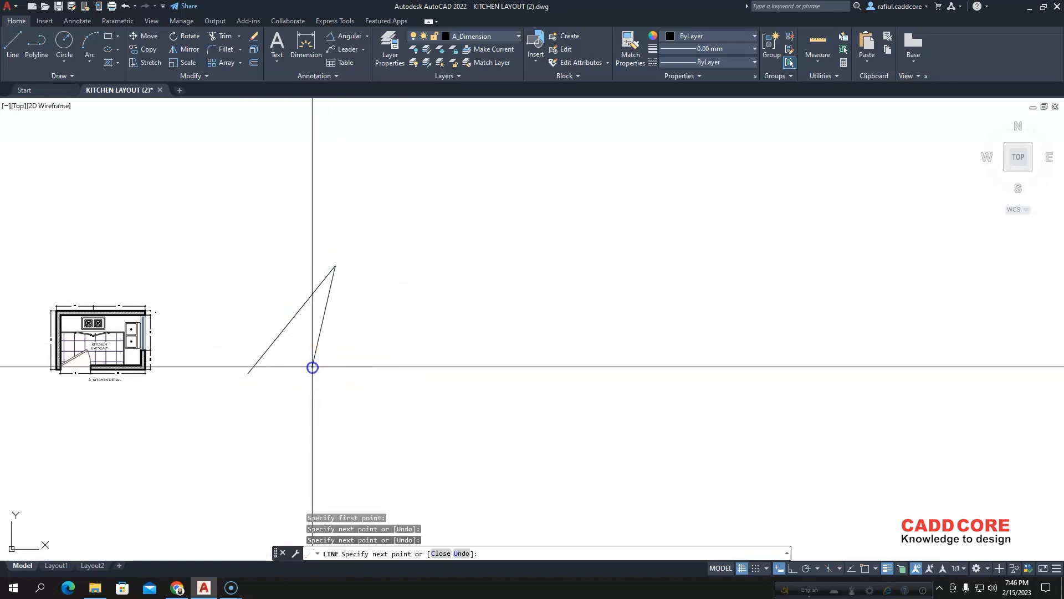
pyautogui.click(361, 276)
pyautogui.click(335, 370)
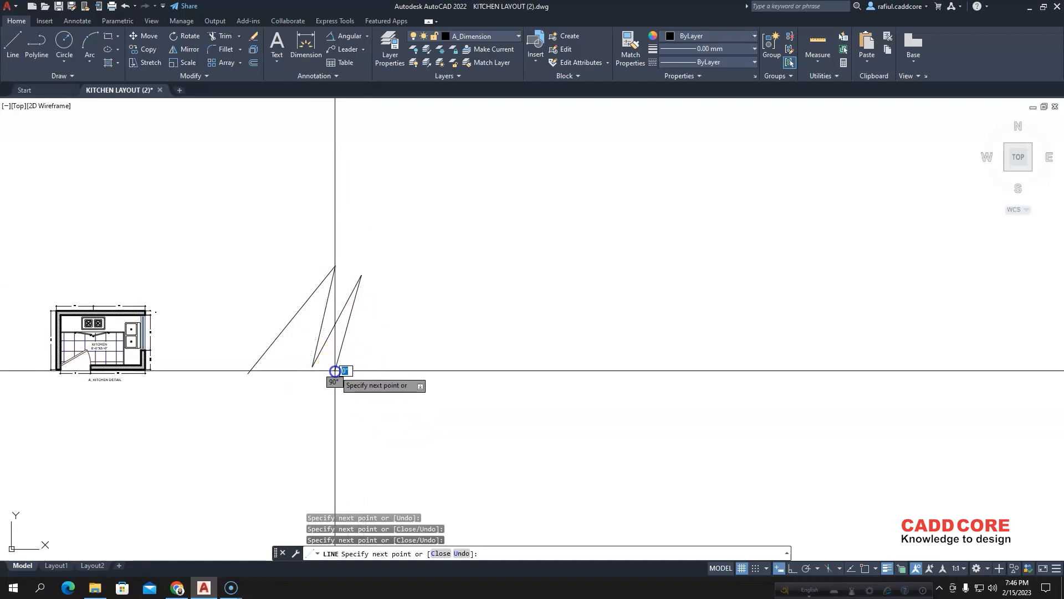
pyautogui.click(393, 297)
pyautogui.click(369, 375)
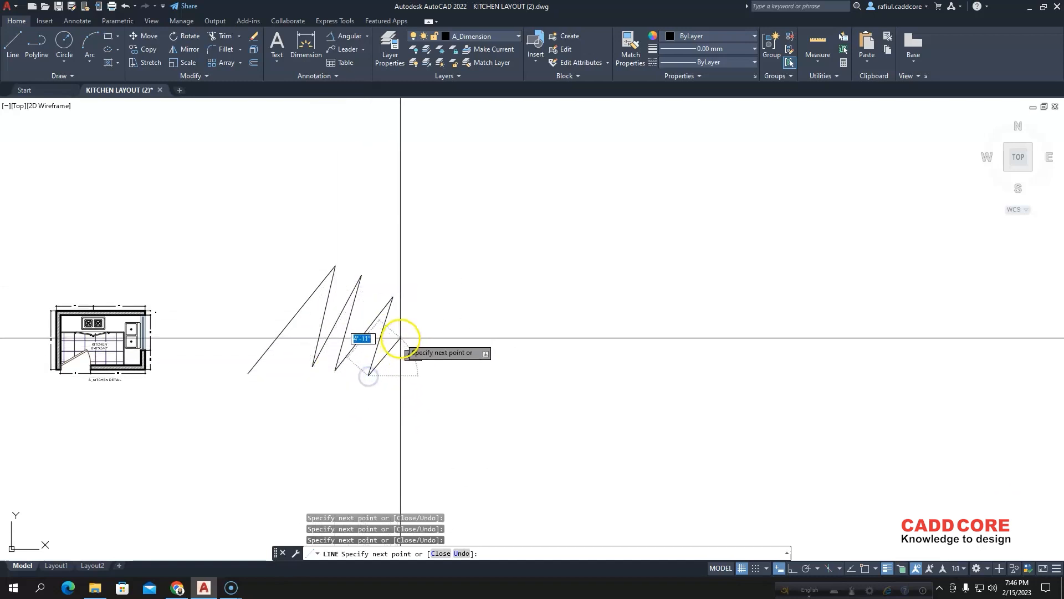
pyautogui.press('Escape')
# Draw an L-shape beside the zigzag by eye, with one horizontal line and one vertical line rising from its end.
pyautogui.scroll(-6, 276, 375)
pyautogui.scroll(6, 323, 375)
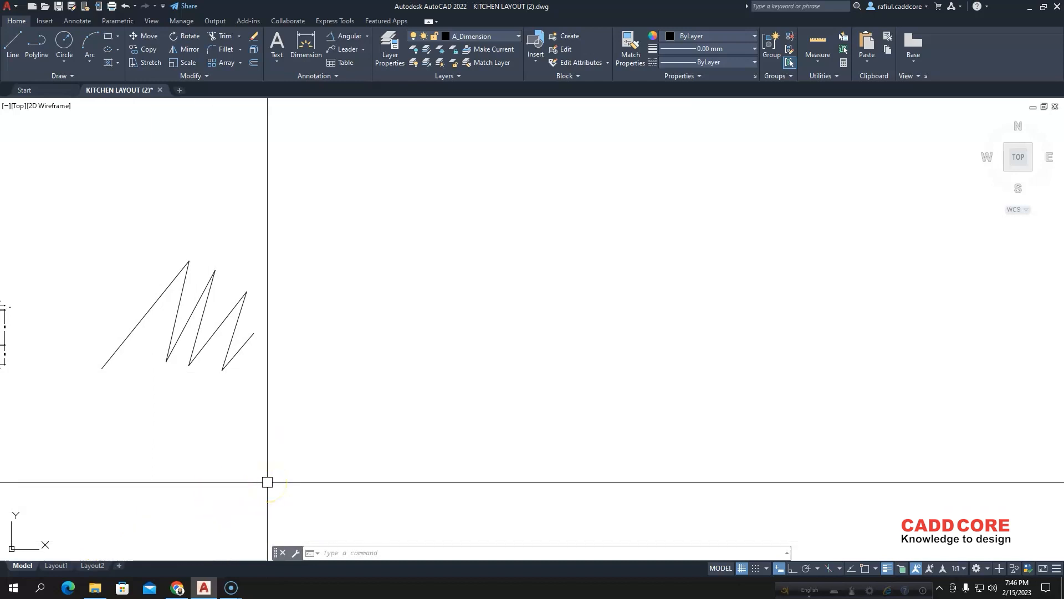
pyautogui.write('l')
pyautogui.press('Return')
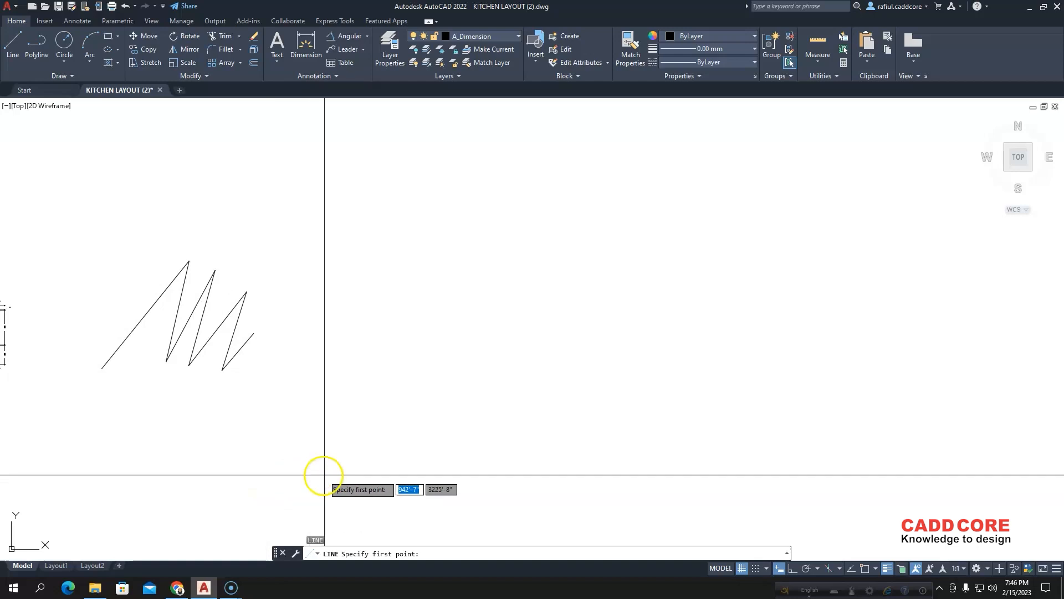
pyautogui.click(367, 384)
pyautogui.scroll(3, 387, 384)
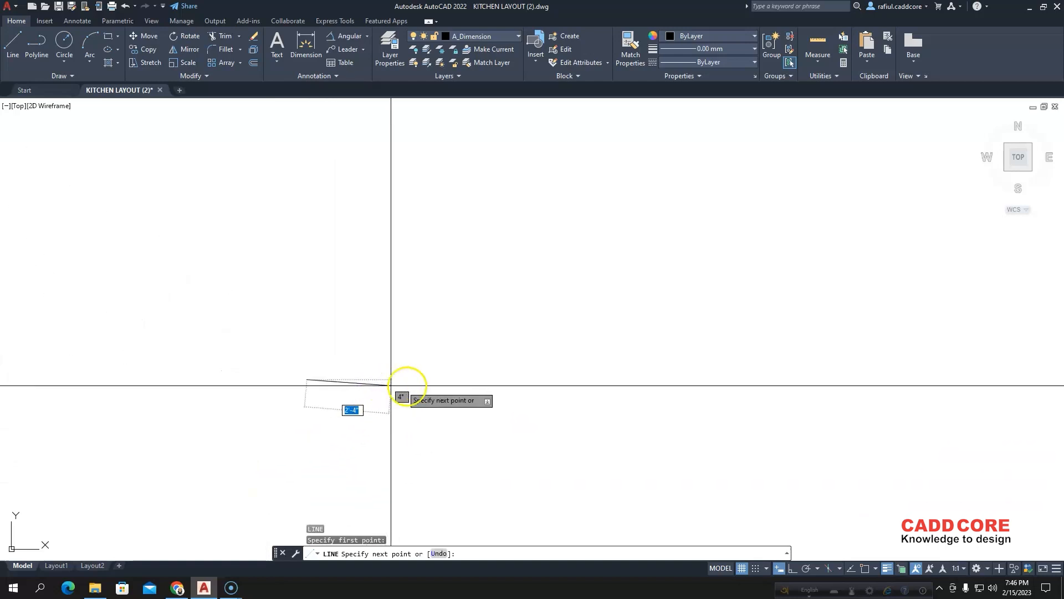
pyautogui.click(440, 379)
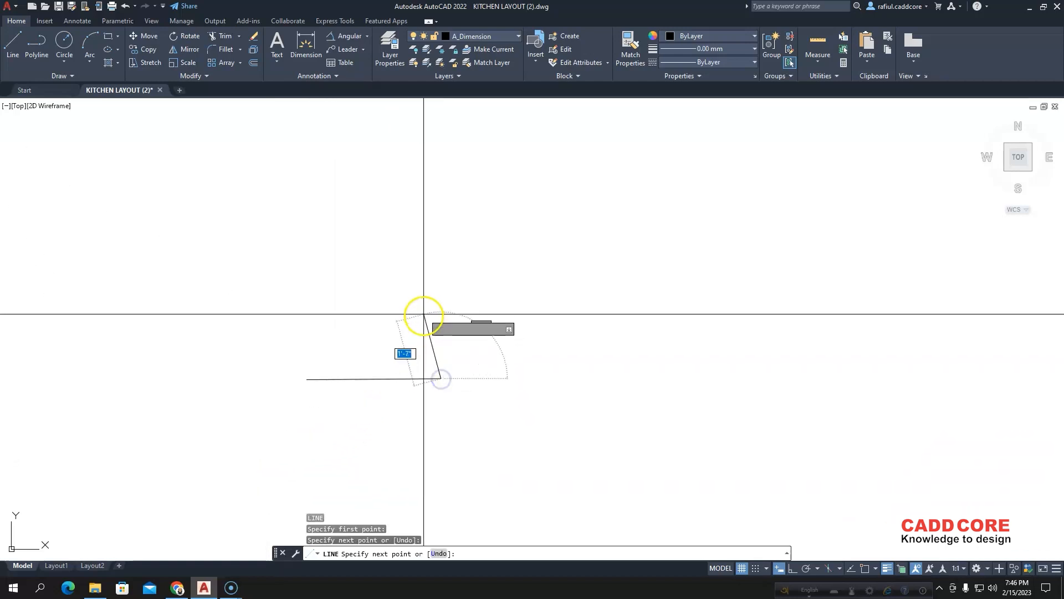
pyautogui.click(440, 289)
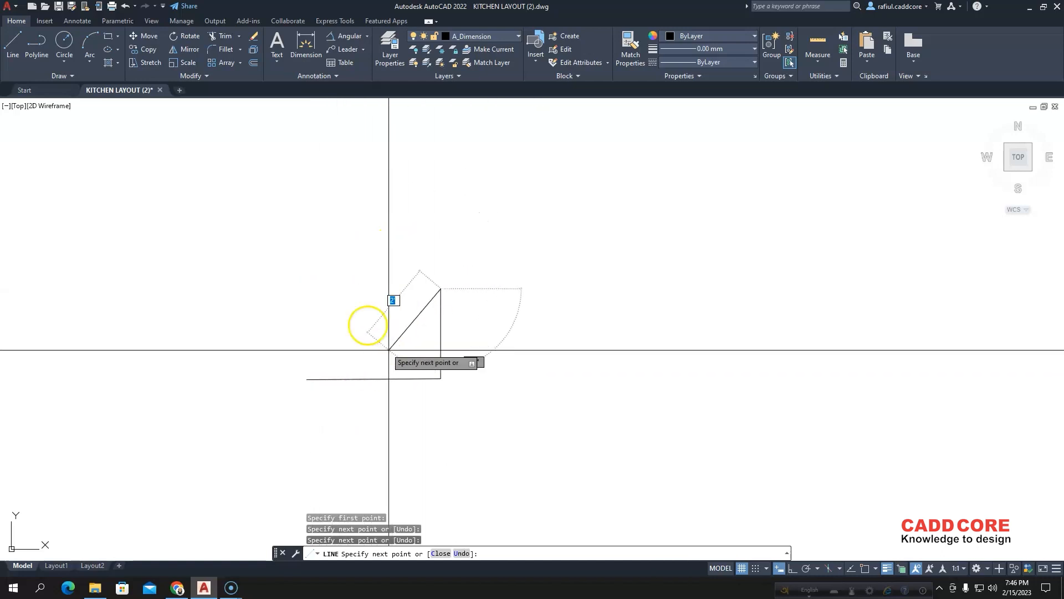
pyautogui.press('Escape')
pyautogui.scroll(-3, 258, 391)
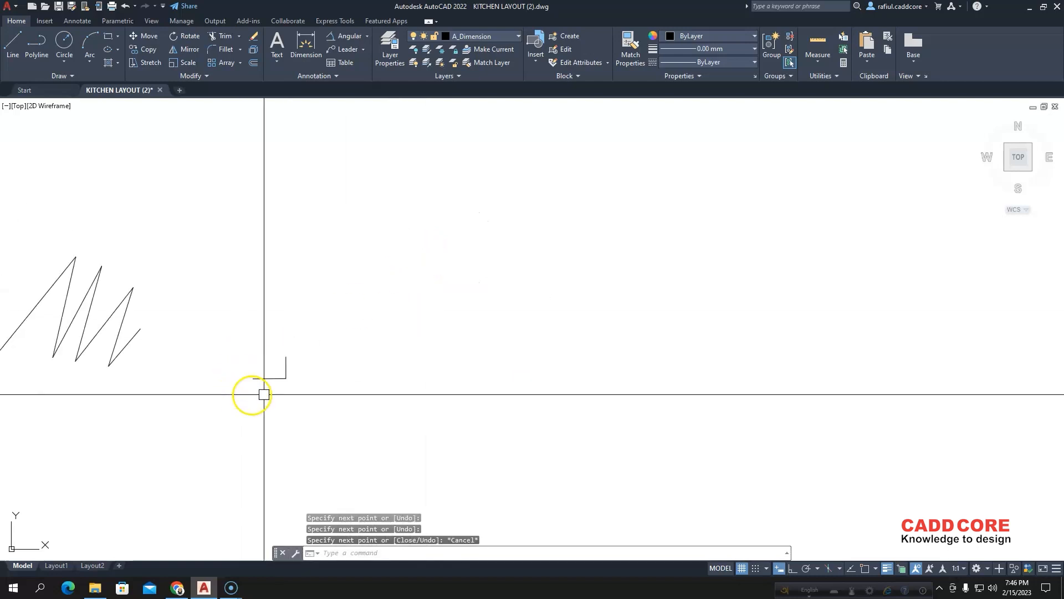
pyautogui.scroll(2, 254, 377)
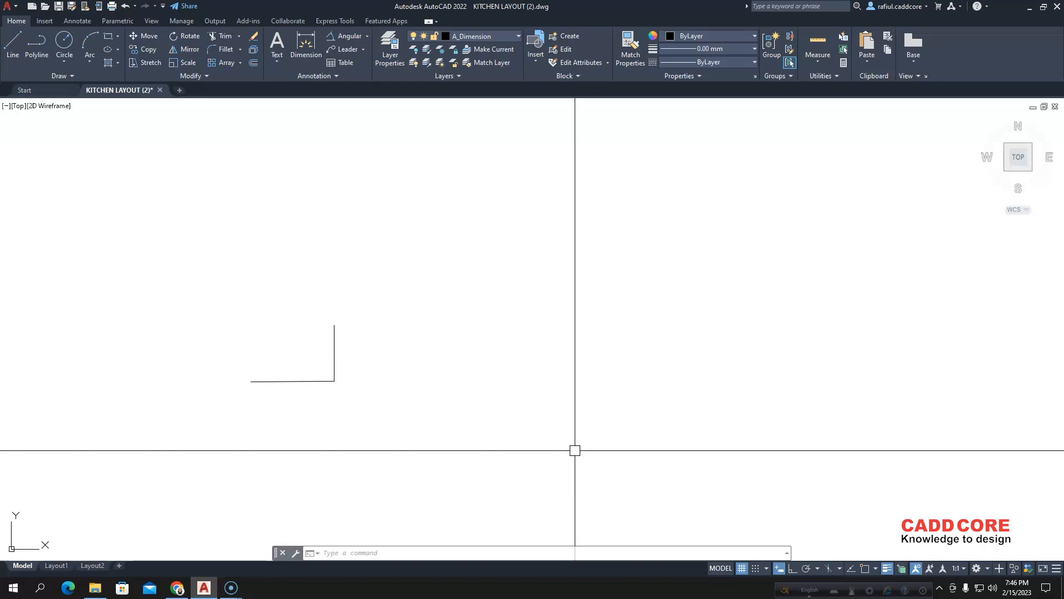
# Turn on Ortho mode and draw a rising staircase of five alternating horizontal and vertical line segments beside the L-shape.
pyautogui.click(793, 568)
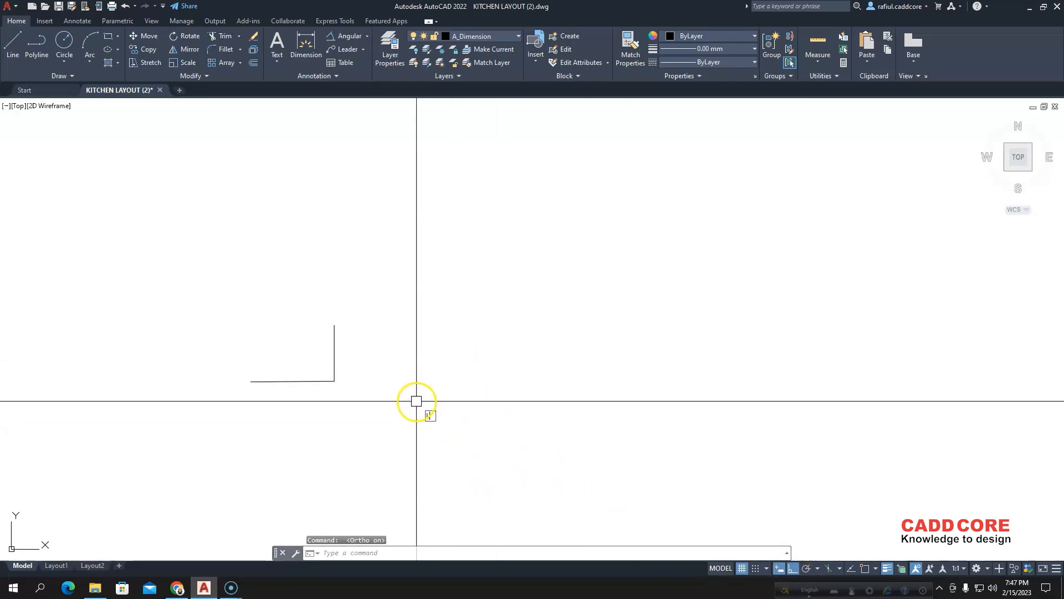
pyautogui.write('l')
pyautogui.press('Return')
pyautogui.click(372, 370)
pyautogui.click(466, 369)
pyautogui.click(467, 308)
pyautogui.moveTo(526, 306); pyautogui.dragTo(392, 350, button='middle')
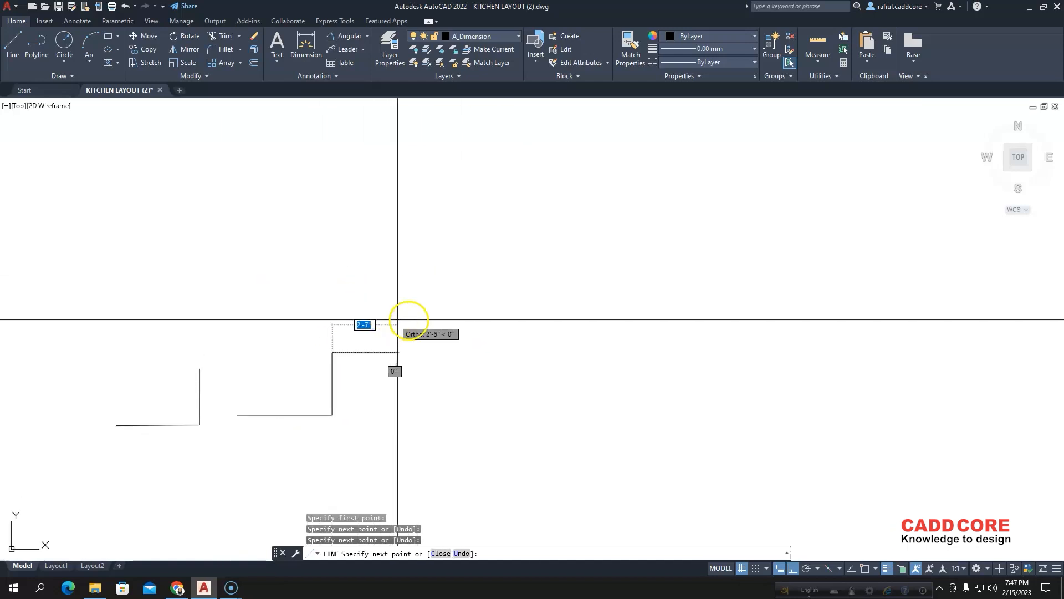
pyautogui.click(409, 336)
pyautogui.click(415, 273)
pyautogui.click(491, 274)
pyautogui.press('Escape')
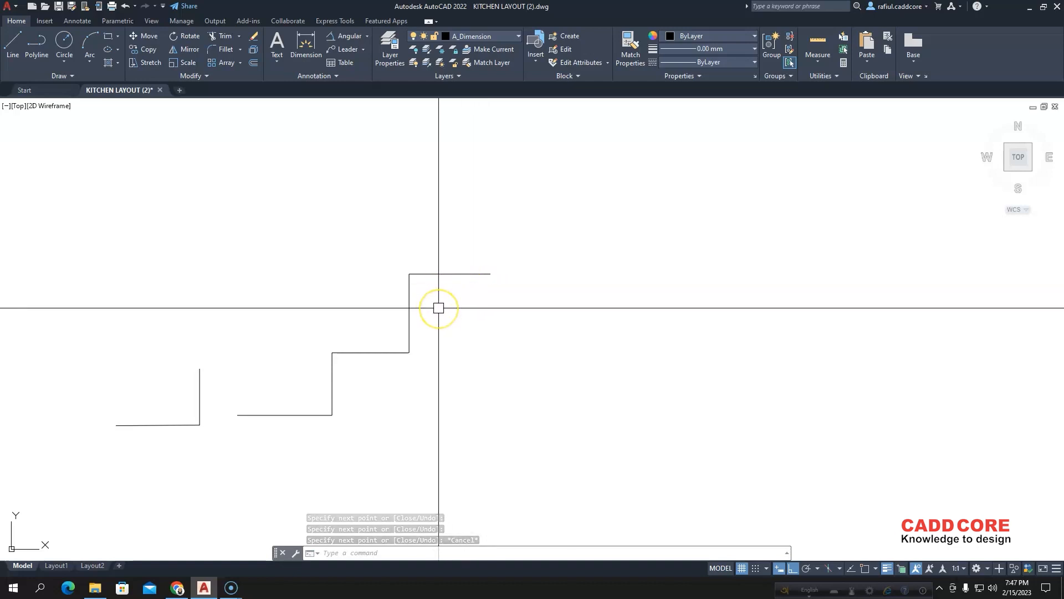
# Turn on Polar Tracking and set its increment angle to 45 degrees.
pyautogui.scroll(-2, 443, 404)
pyautogui.scroll(1, 471, 364)
pyautogui.moveTo(456, 366); pyautogui.dragTo(448, 380, button='middle')
pyautogui.scroll(2, 422, 384)
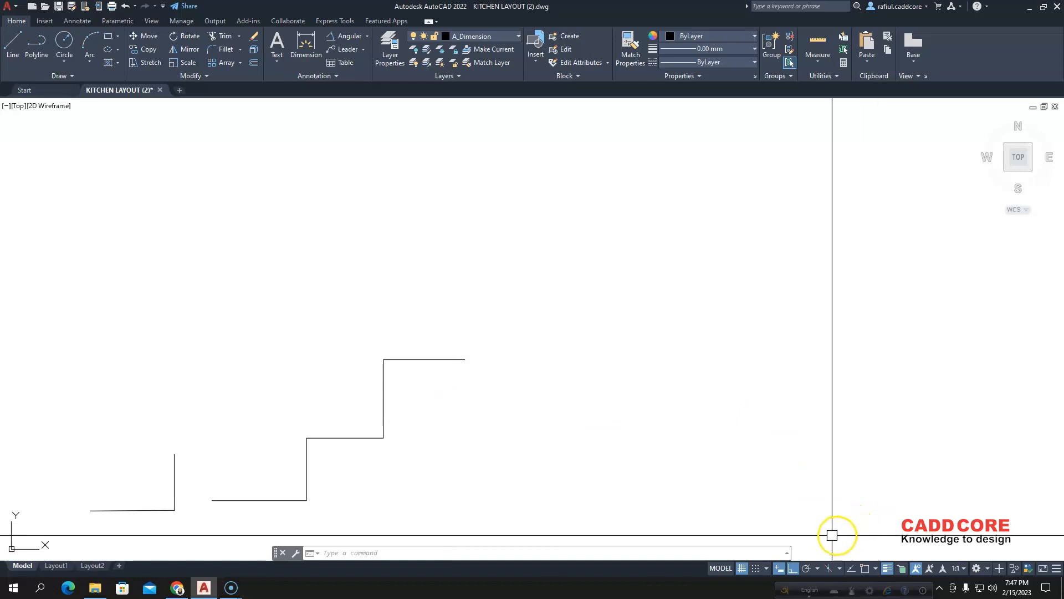
pyautogui.click(810, 570)
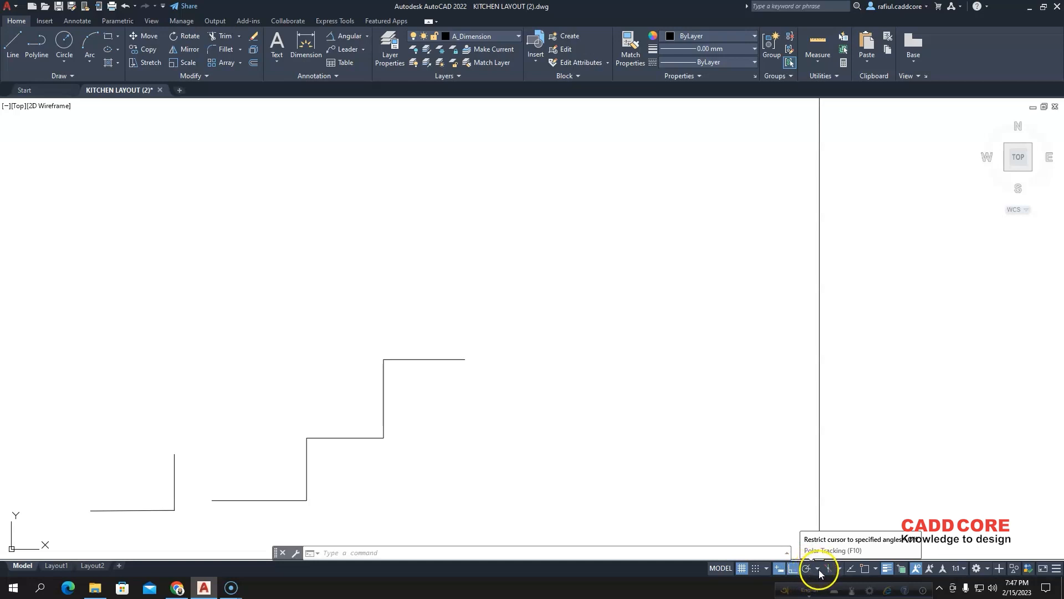
pyautogui.click(817, 570)
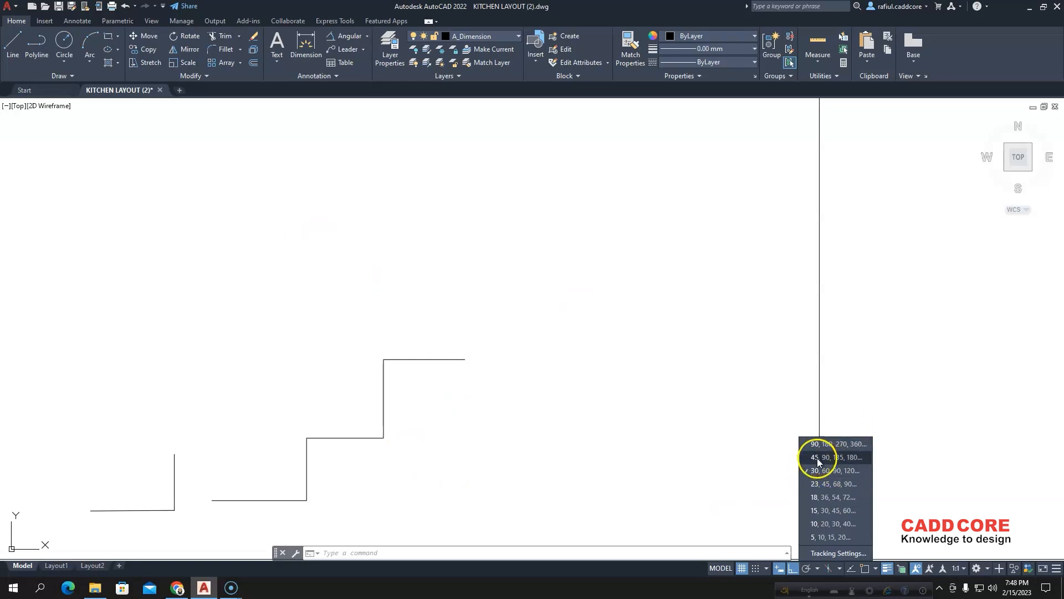
pyautogui.click(827, 552)
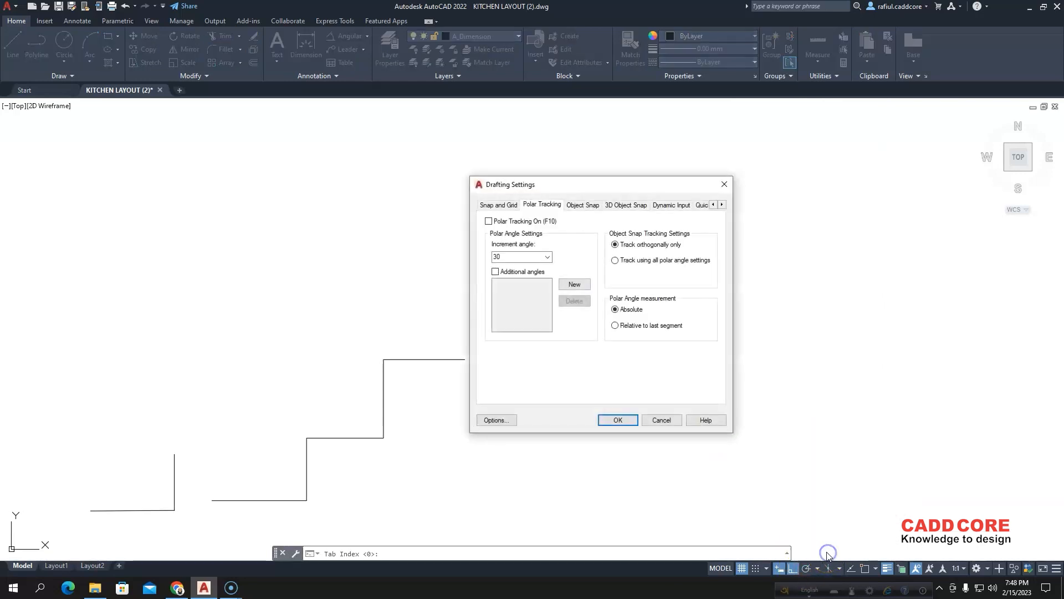
pyautogui.click(489, 221)
pyautogui.click(548, 258)
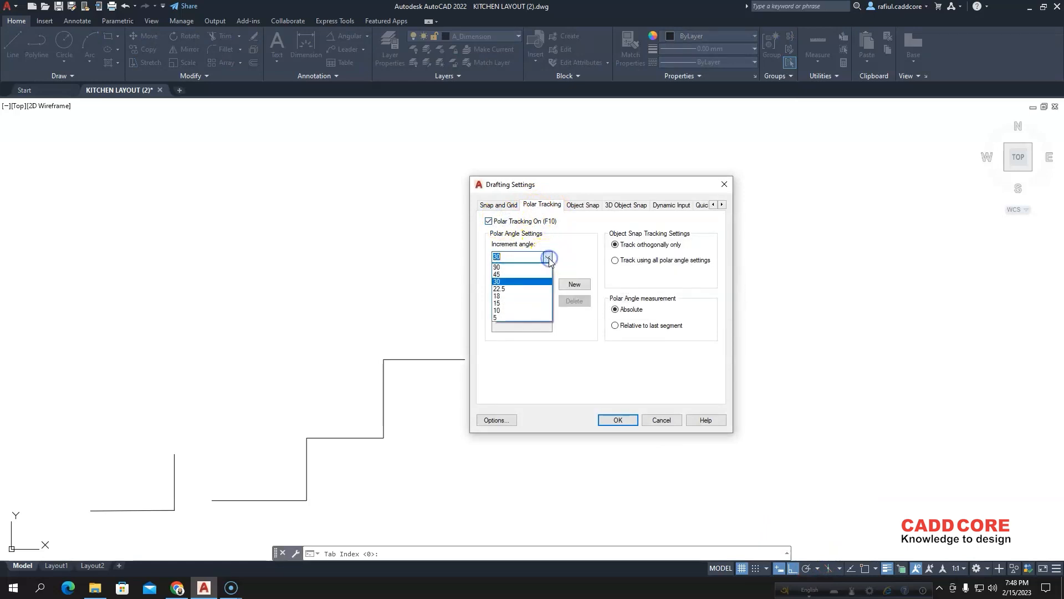
pyautogui.click(507, 275)
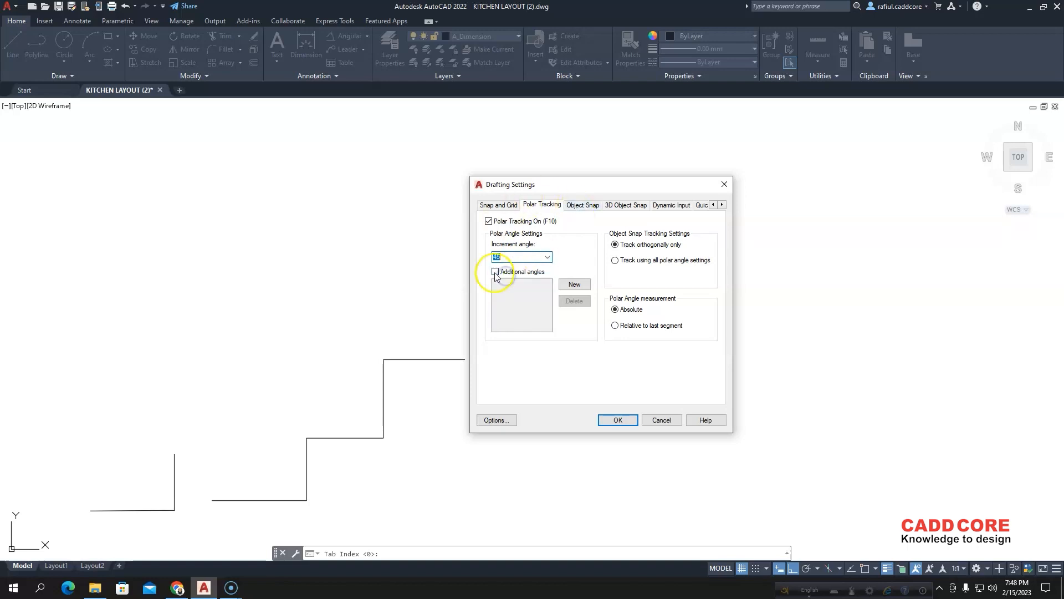
pyautogui.click(627, 419)
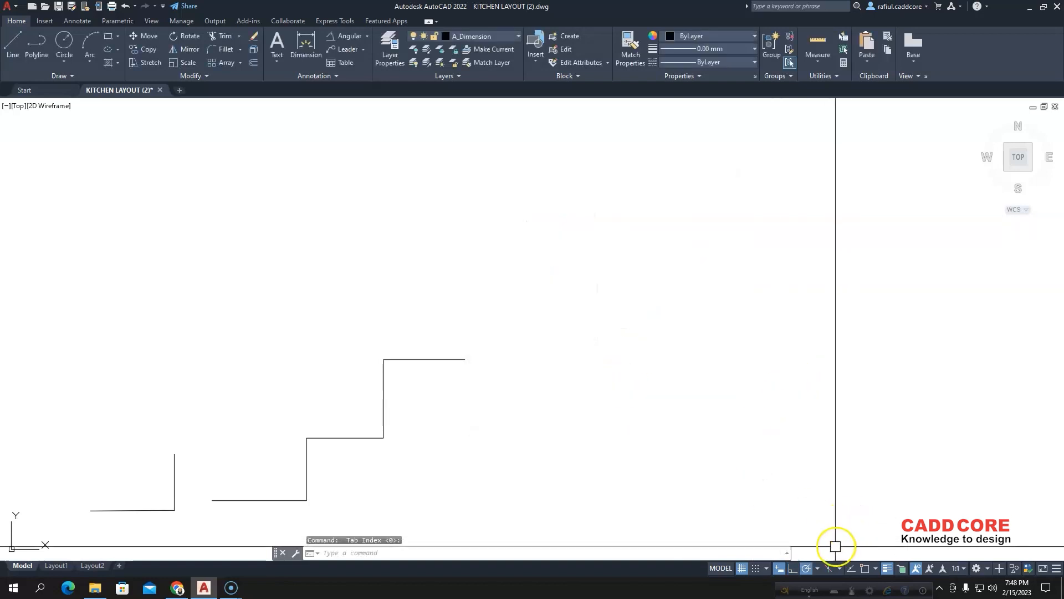
pyautogui.click(818, 567)
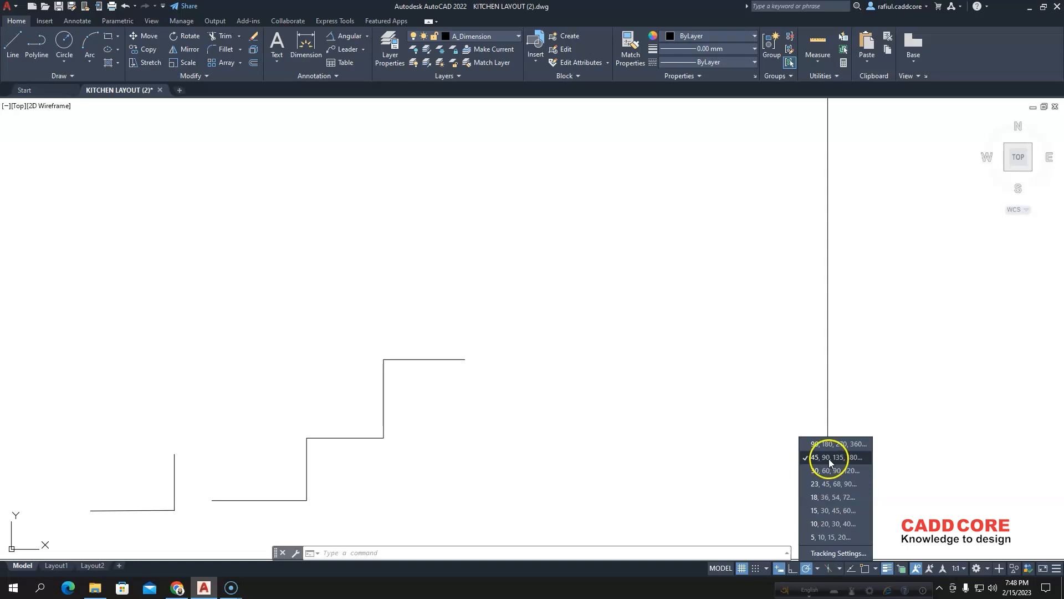
pyautogui.click(853, 458)
pyautogui.moveTo(497, 400); pyautogui.dragTo(504, 442, button='middle')
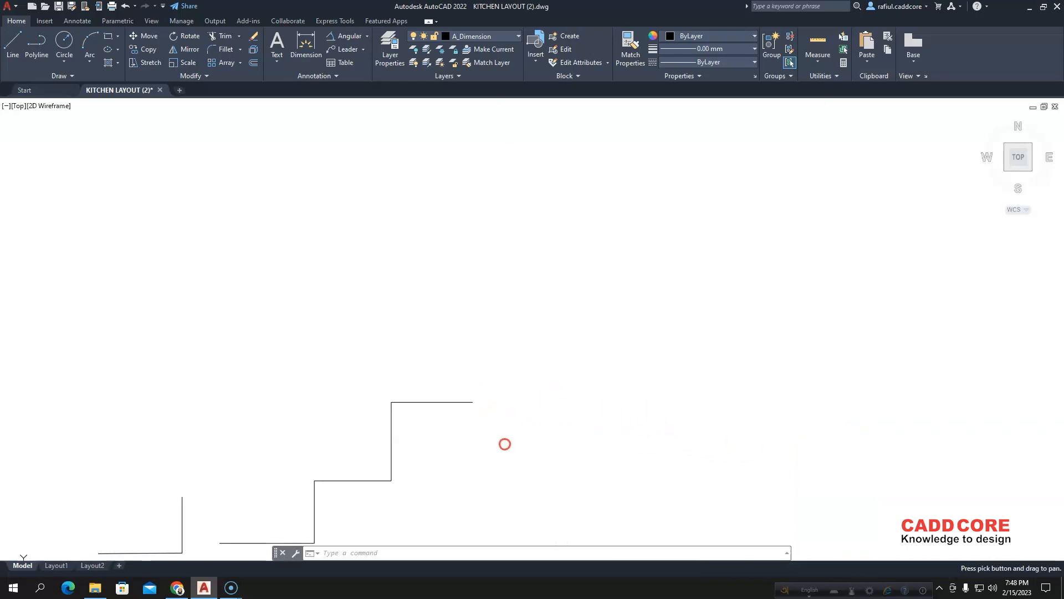
pyautogui.press('l')
pyautogui.press('Return')
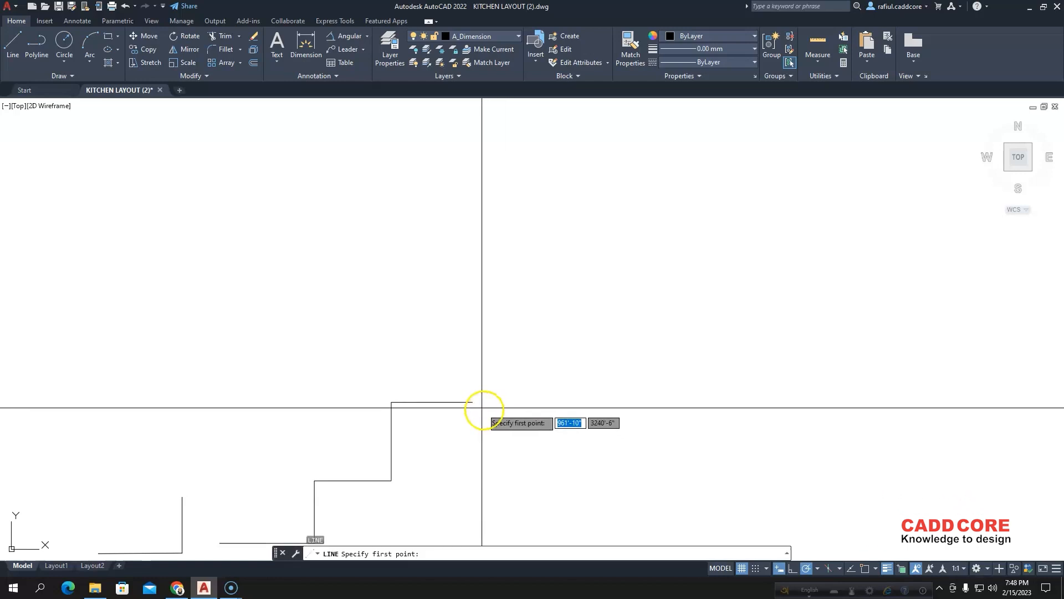
pyautogui.press('Escape')
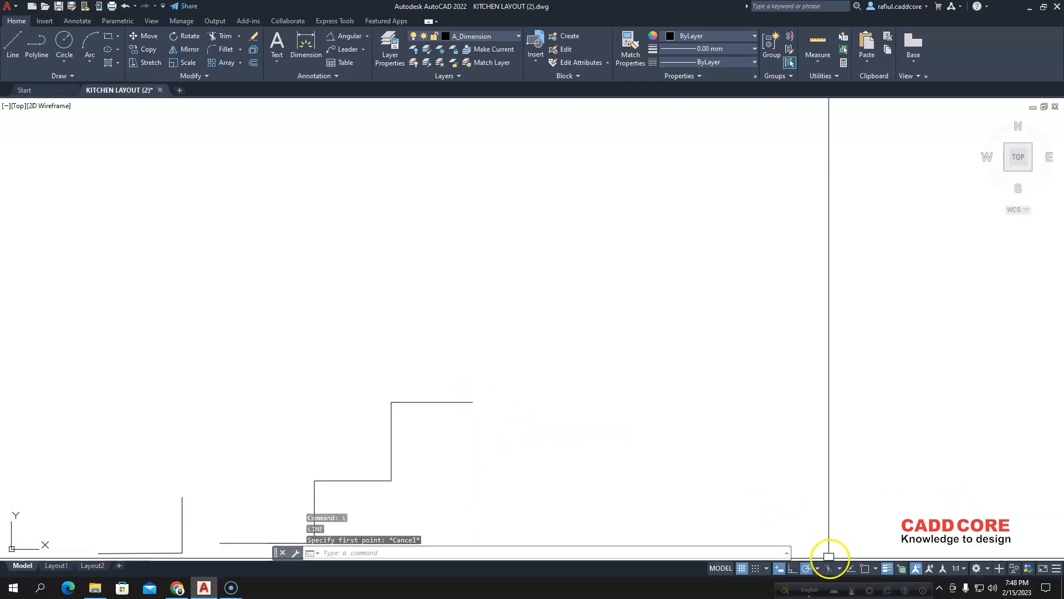
# Turn on Object Snap Tracking and Object Snap.
pyautogui.click(851, 568)
pyautogui.click(864, 568)
# Preview a line from the staircase's upper endpoint along the 45-degree polar direction, and cancel it without placing a second point.
pyautogui.press('l')
pyautogui.press('Return')
pyautogui.click(473, 402)
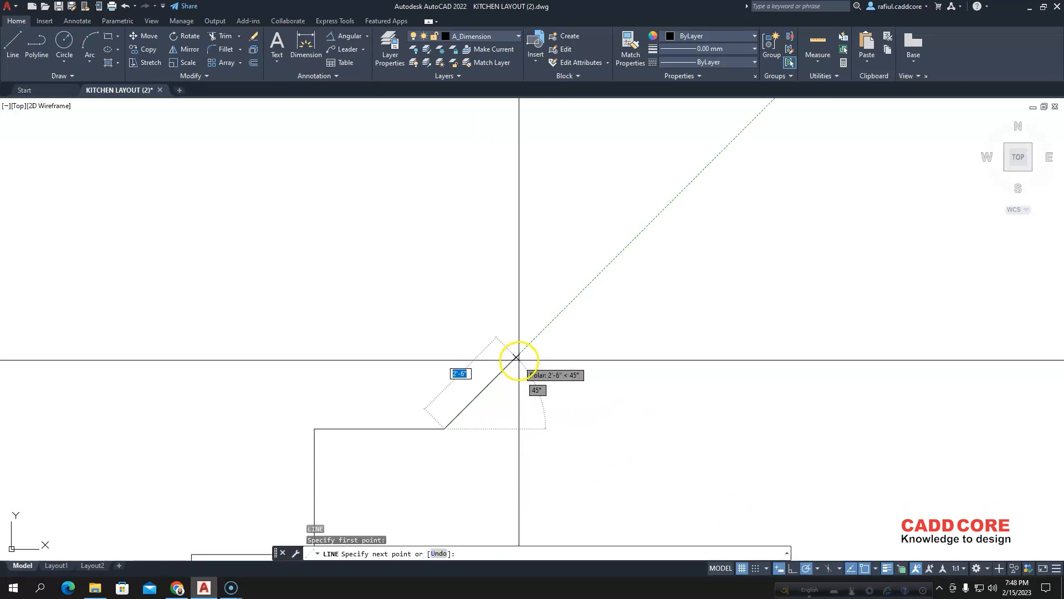
pyautogui.scroll(4, 517, 355)
pyautogui.scroll(-2, 515, 355)
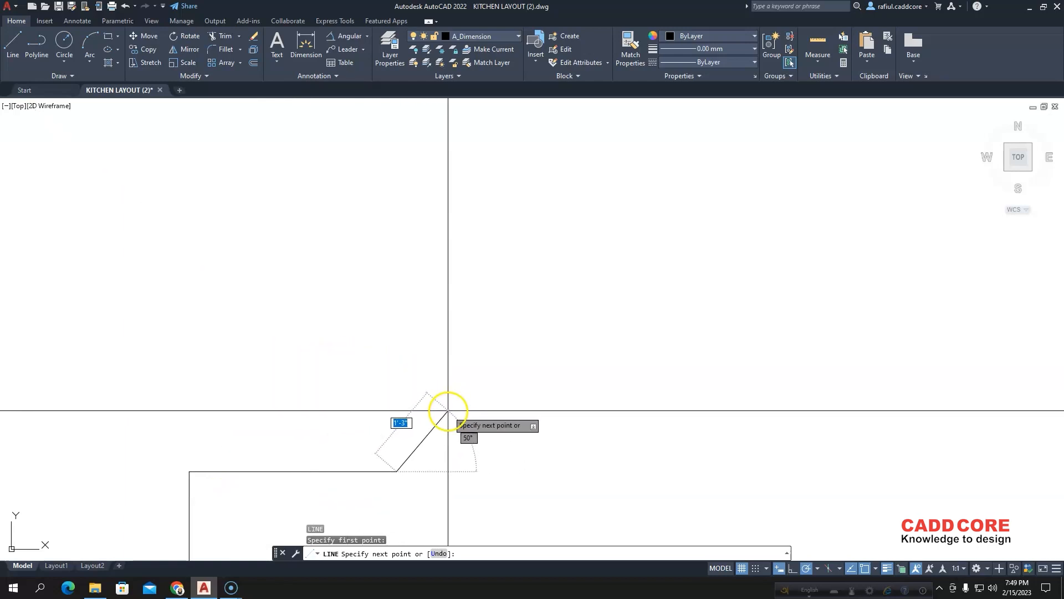
pyautogui.press('Escape')
pyautogui.scroll(-4, 423, 357)
pyautogui.scroll(2, 380, 357)
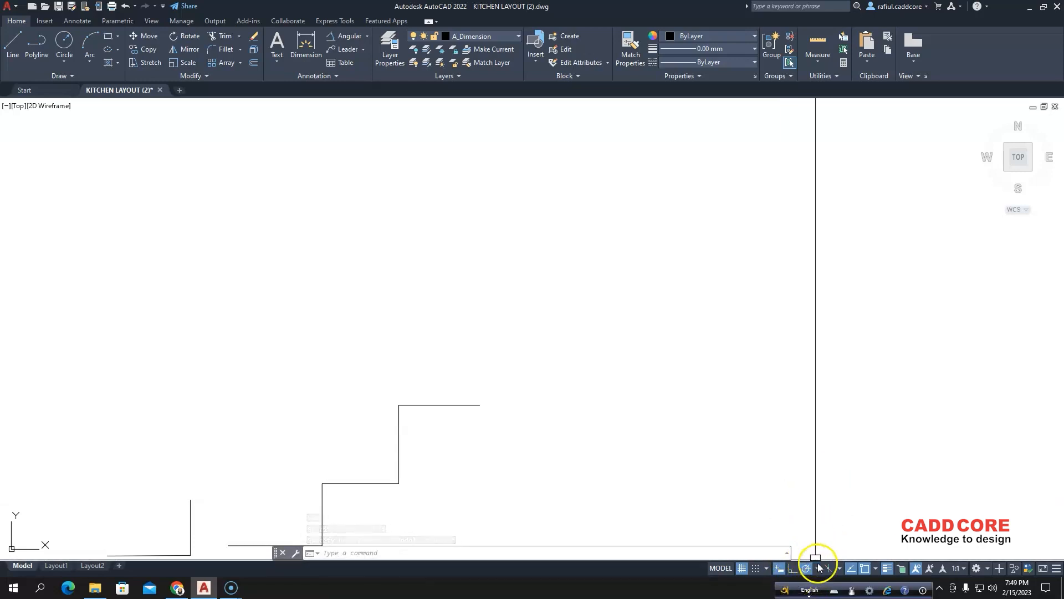
pyautogui.scroll(-6, 494, 357)
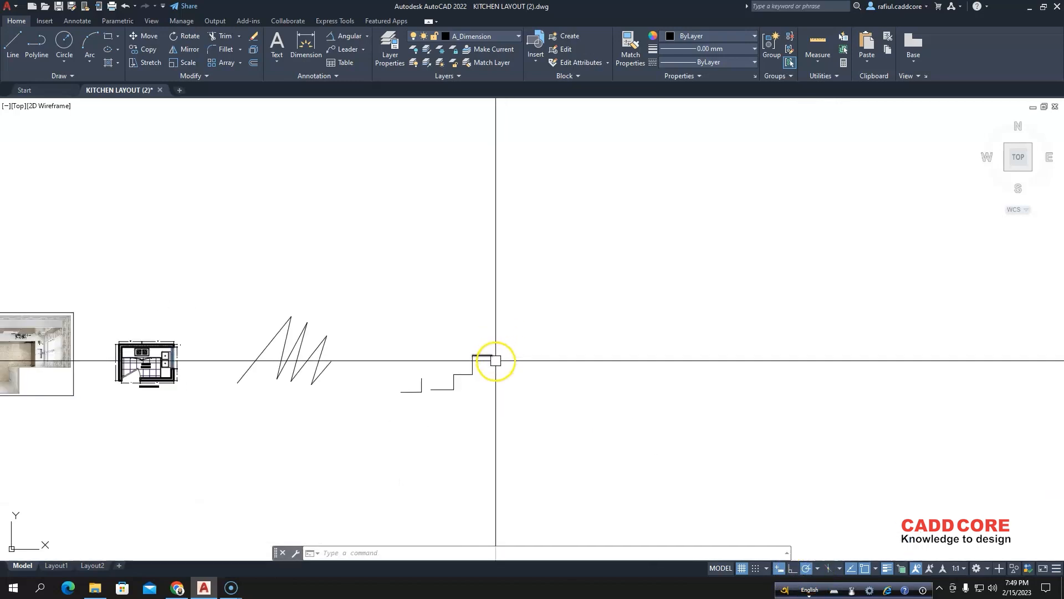
pyautogui.scroll(6, 487, 414)
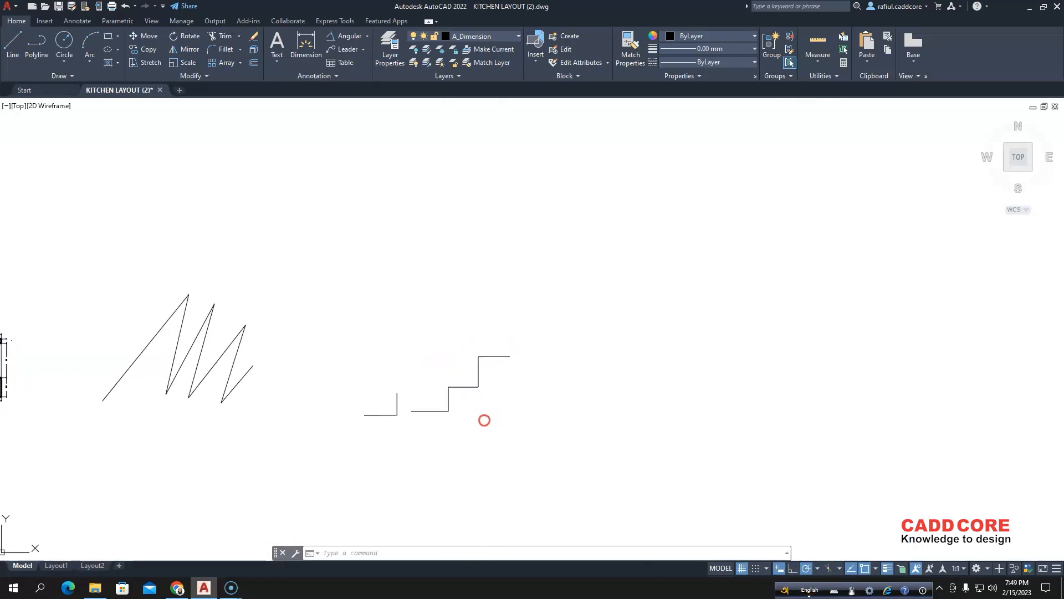